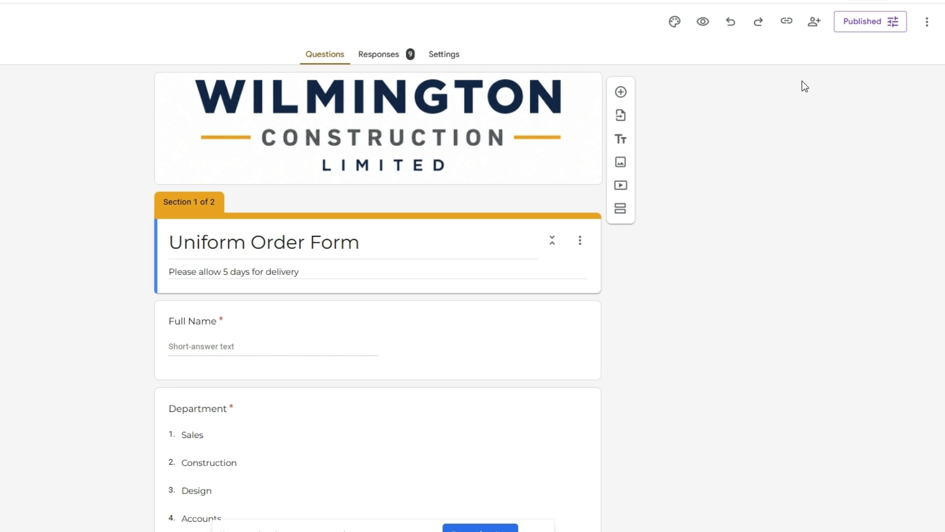
- Review the sharing settings of the Uniform Order Form and its HTML embed options
left_click(814, 24)
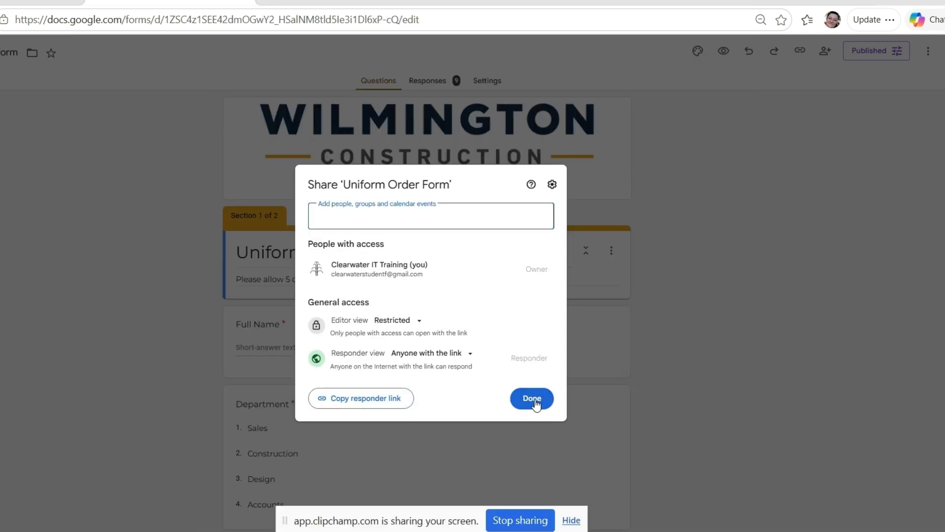
left_click(532, 397)
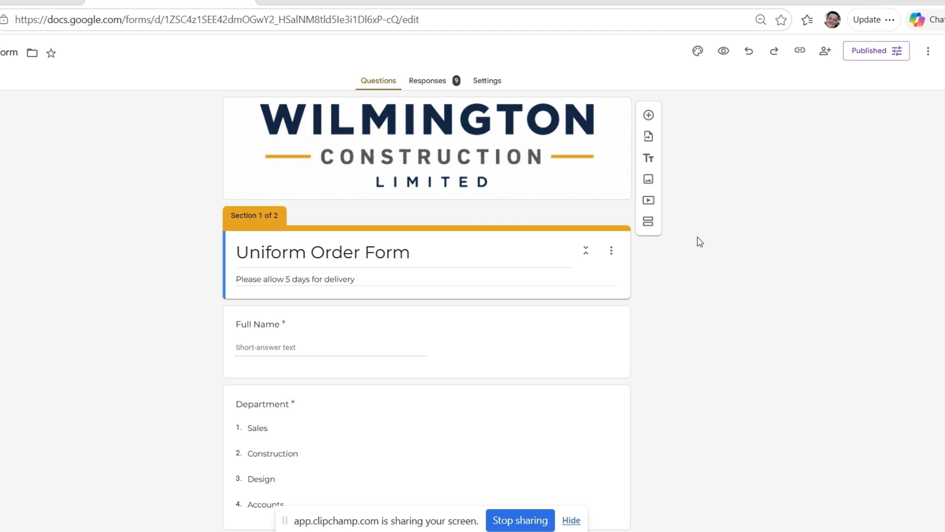
left_click(928, 55)
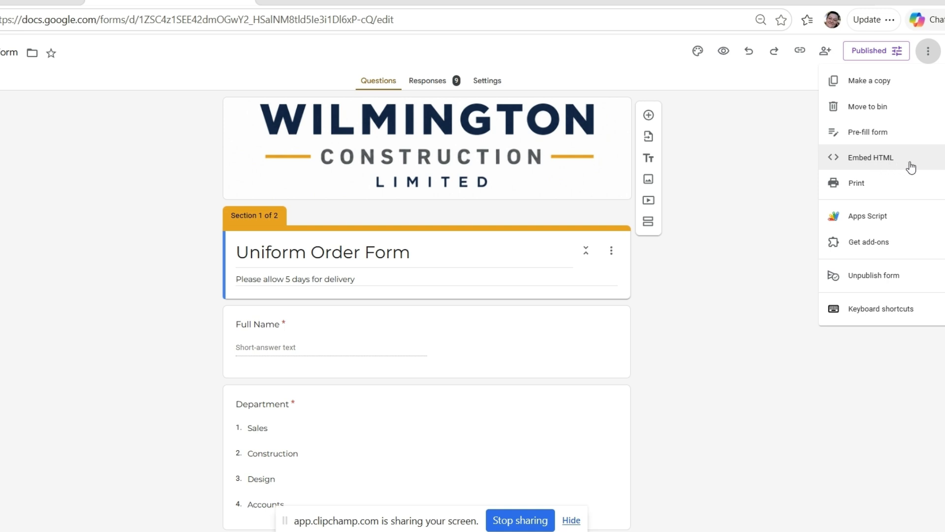
left_click(855, 164)
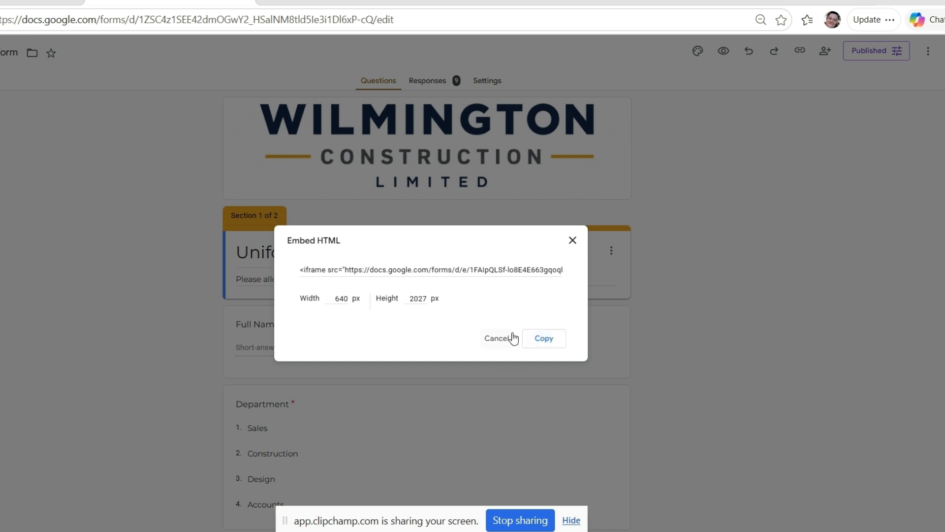
left_click(572, 241)
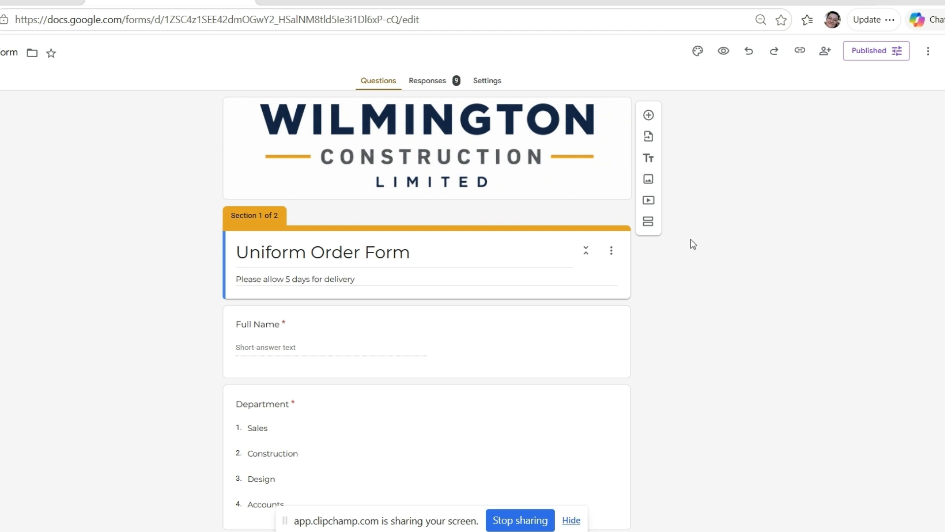
- Examine the summary of form responses, from the name list and department chart through to the boot size chart
left_click(433, 83)
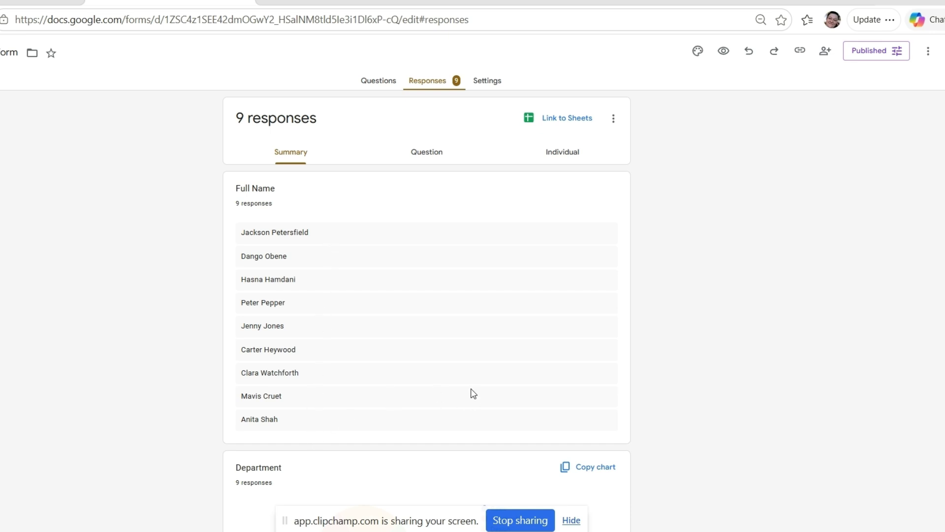
scroll(474, 396, "down", 3)
scroll(475, 340, "down", 3)
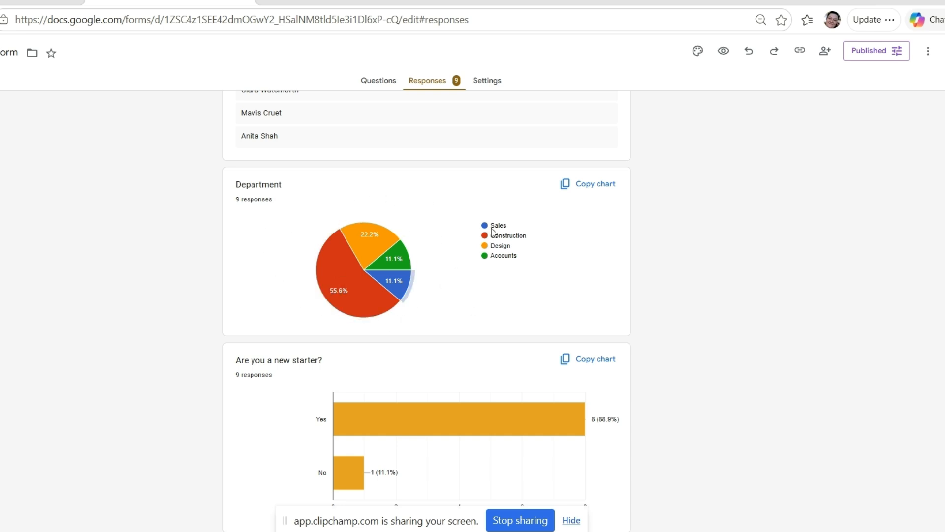
mouse_move(328, 253)
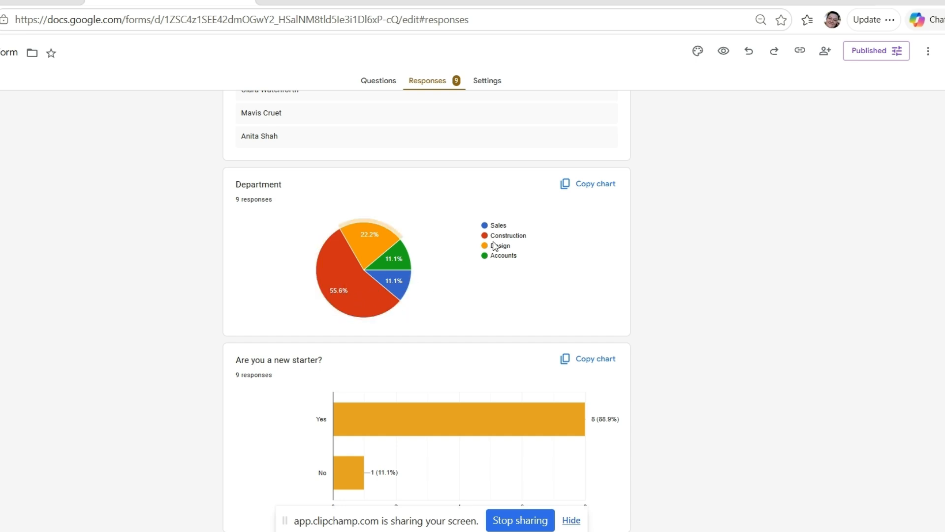
mouse_move(374, 245)
scroll(430, 305, "down", 3)
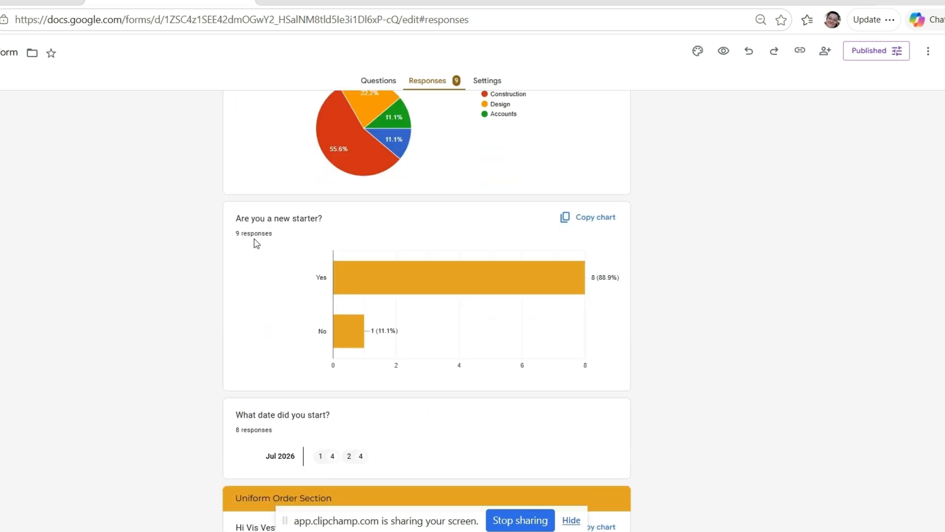
mouse_move(294, 282)
scroll(403, 338, "down", 6)
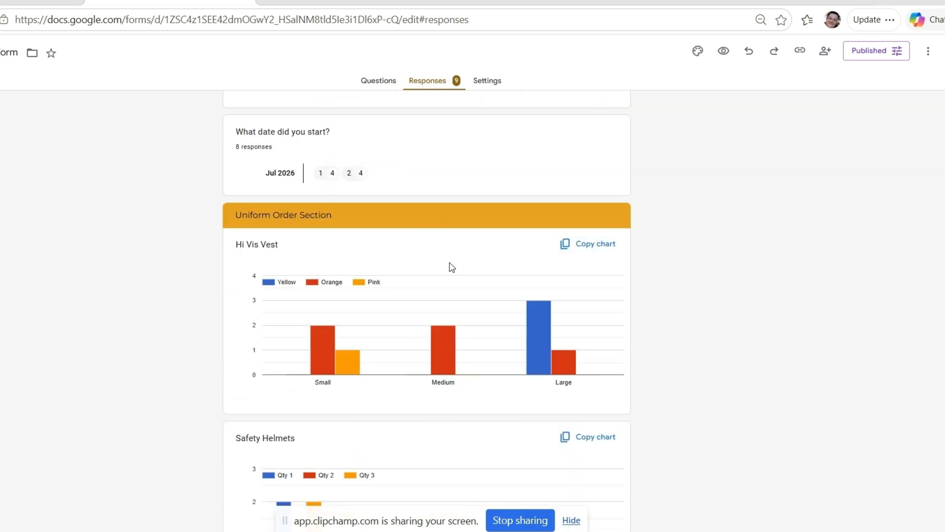
scroll(388, 323, "down", 6)
scroll(427, 301, "down", 4)
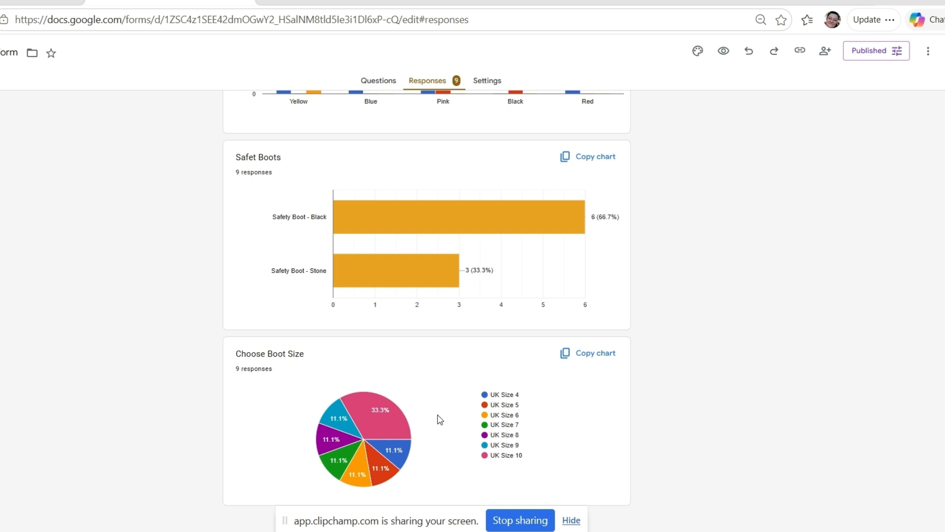
- Copy the Choose Boot Size chart and paste it onto a new blank slide in the Presentation2 file in PowerPoint
left_click(583, 354)
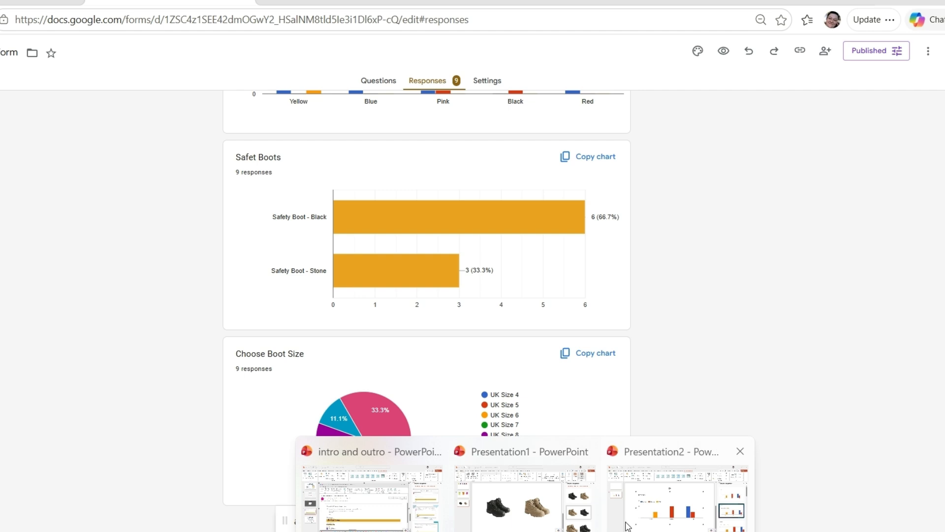
left_click(675, 488)
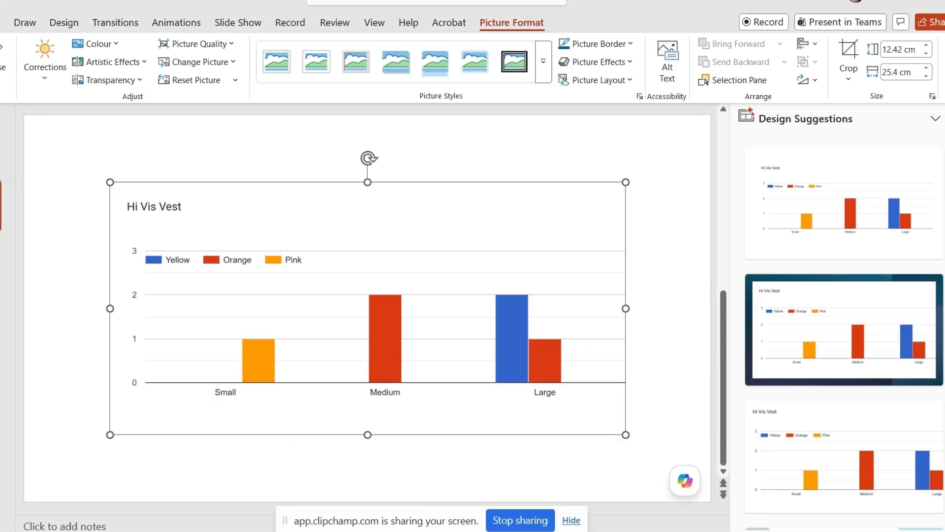
left_click(0, 23)
left_click(2, 78)
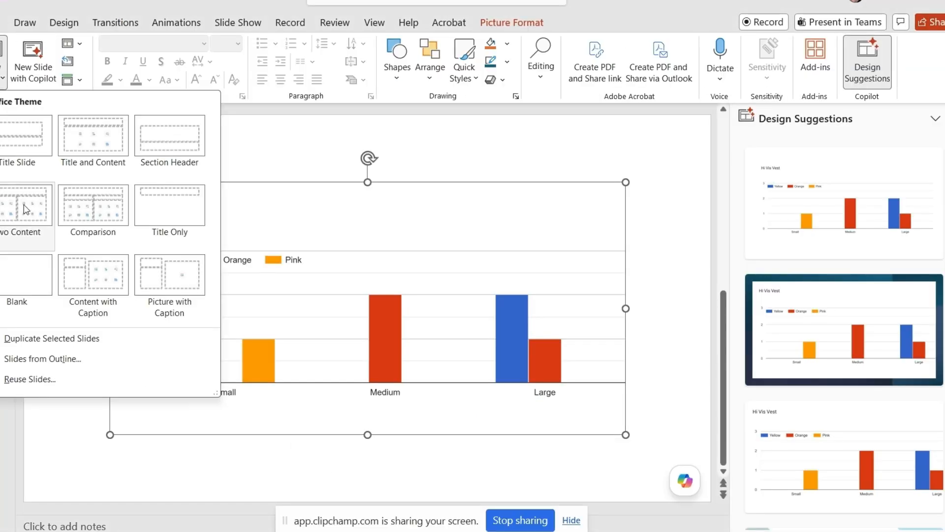
left_click(20, 280)
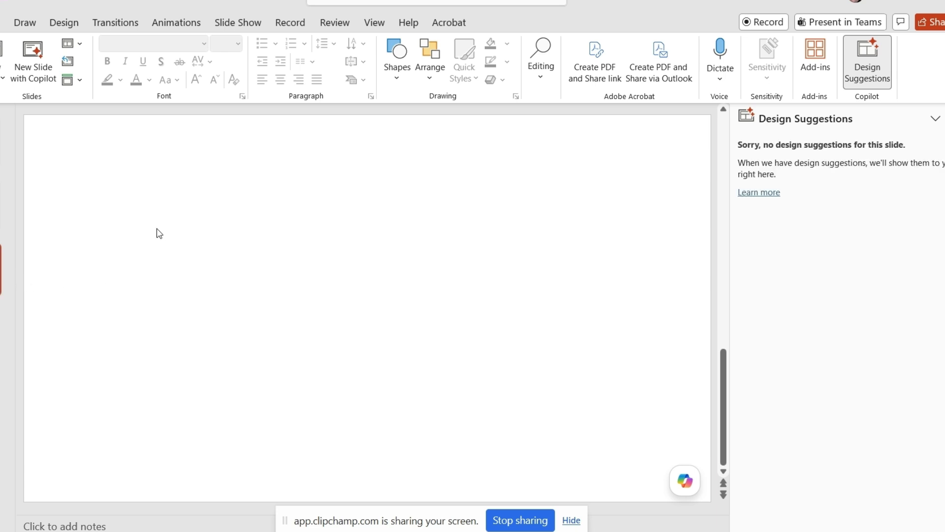
key("ctrl+v")
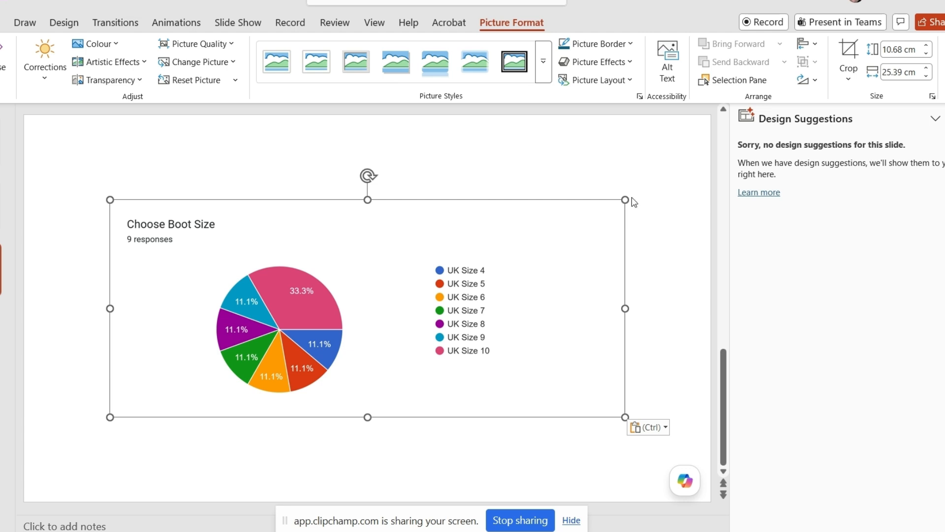
- Enlarge the pasted boot size chart to about 33 cm wide and 14 cm high, and position it to fill the slide's width
left_click_drag(625, 199, 695, 170)
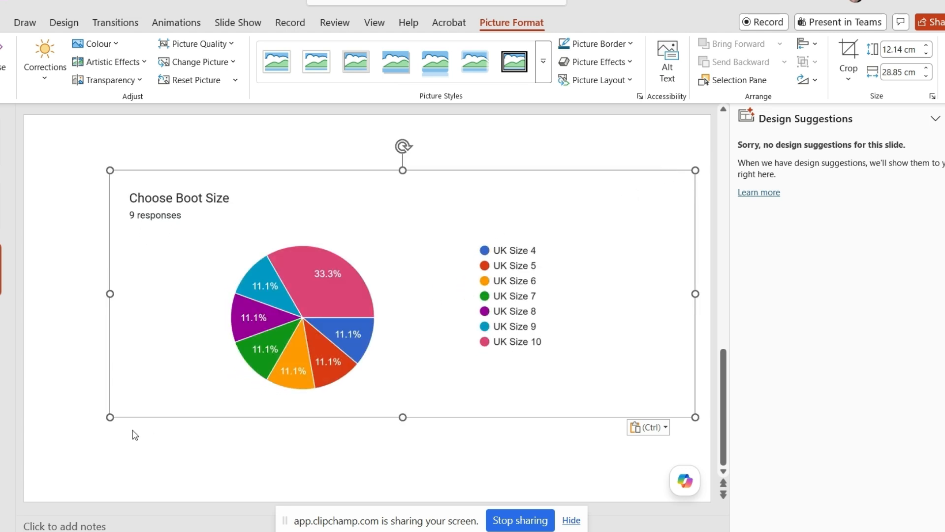
left_click_drag(107, 423, 51, 460)
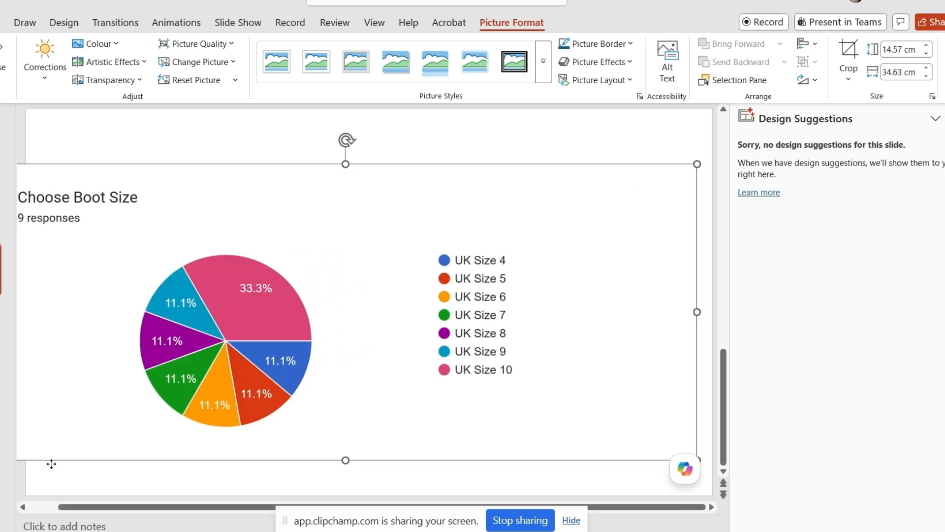
left_click_drag(637, 183, 653, 173)
left_click_drag(712, 152, 688, 167)
left_click_drag(552, 247, 575, 236)
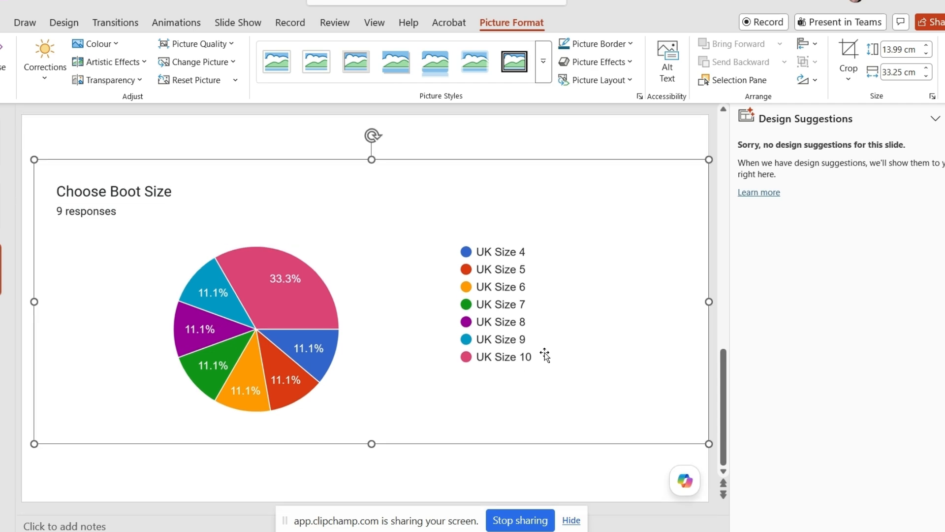
left_click_drag(457, 324, 449, 322)
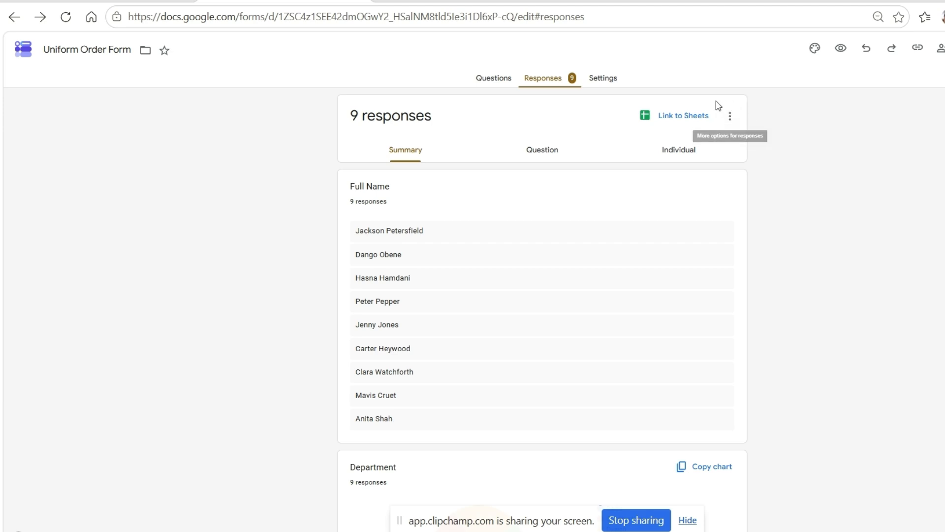
- Back in Google Forms, link the form responses to a new spreadsheet named Uniform Order Form (Responses)
left_click(731, 119)
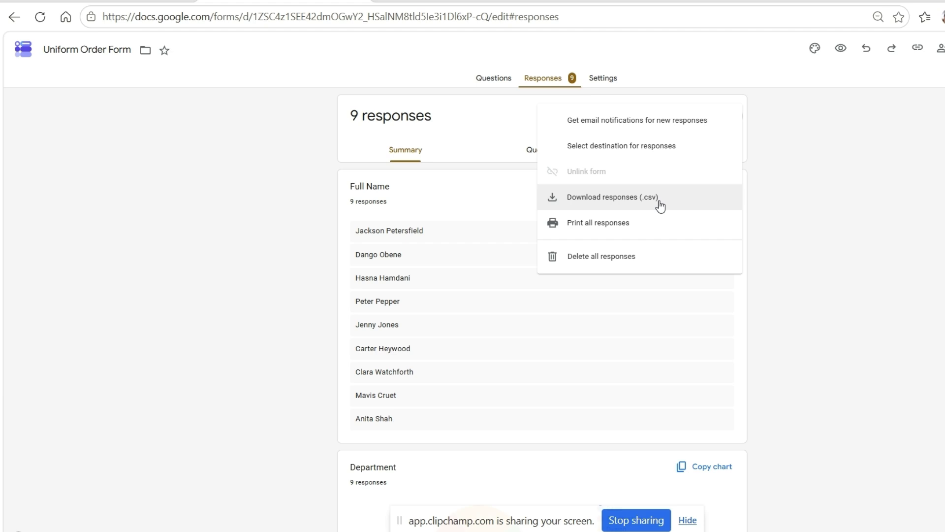
left_click(749, 77)
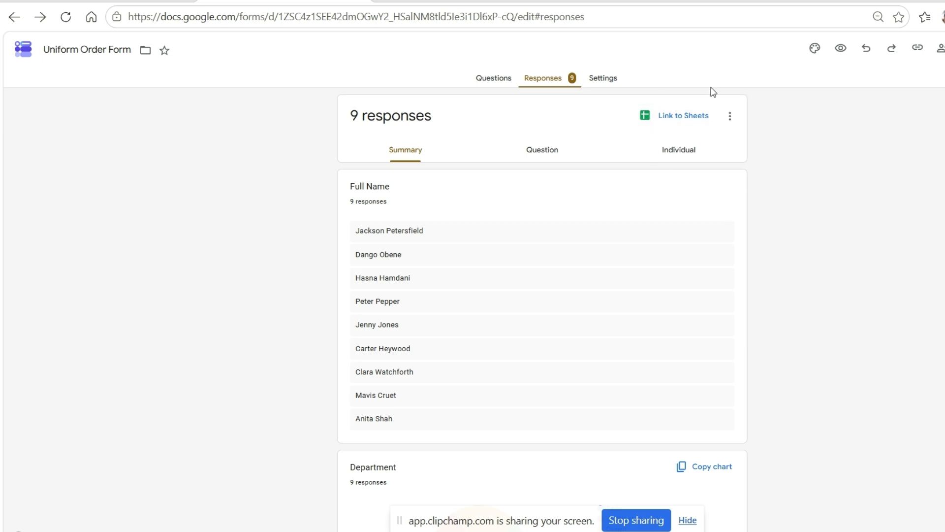
left_click(673, 115)
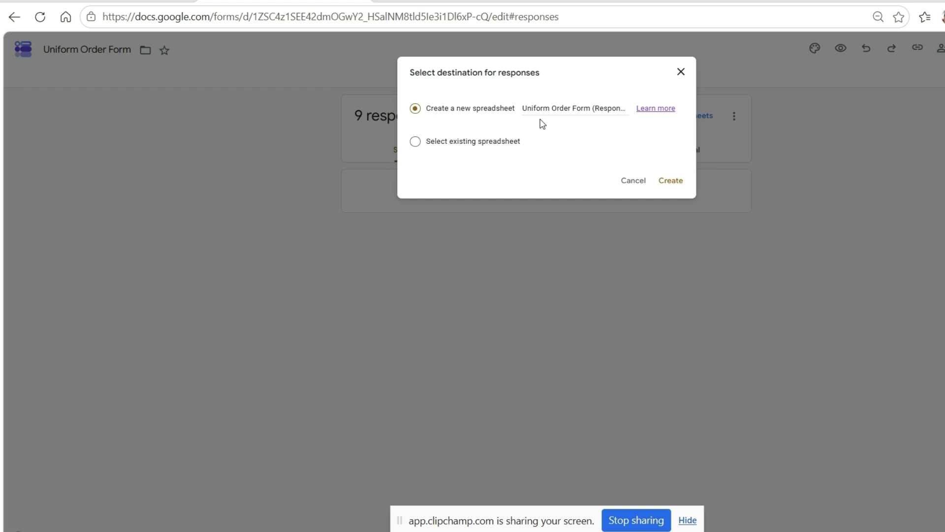
left_click(671, 180)
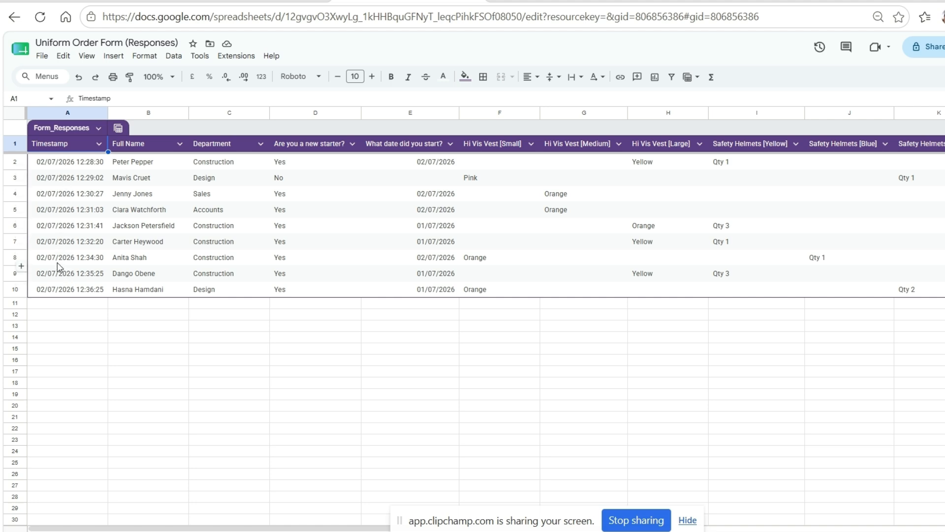
- Filter the "Are you a new starter?" column to show only the Yes responses
left_click(351, 144)
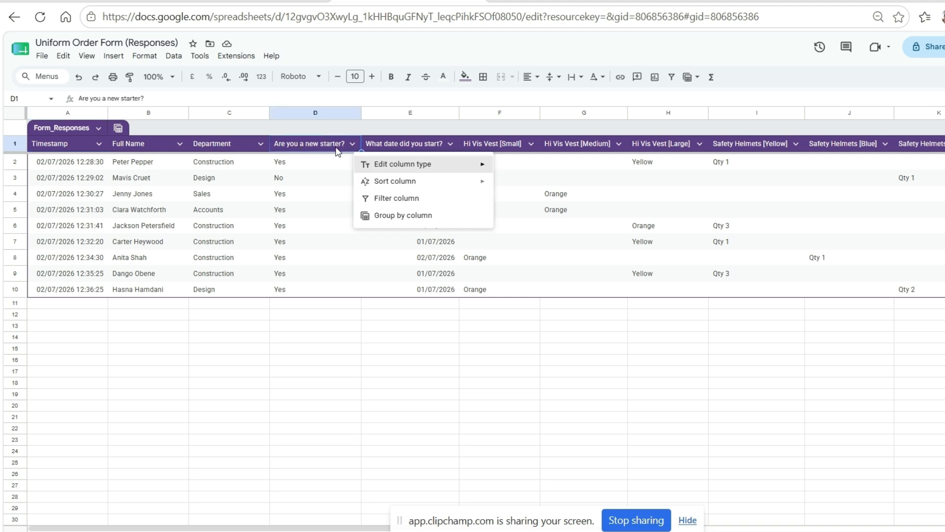
left_click(381, 198)
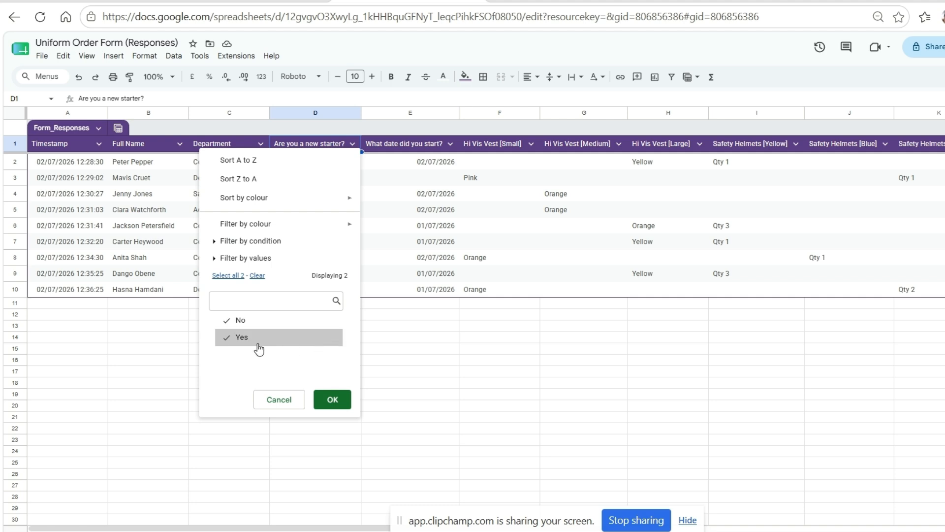
left_click(231, 321)
left_click(321, 394)
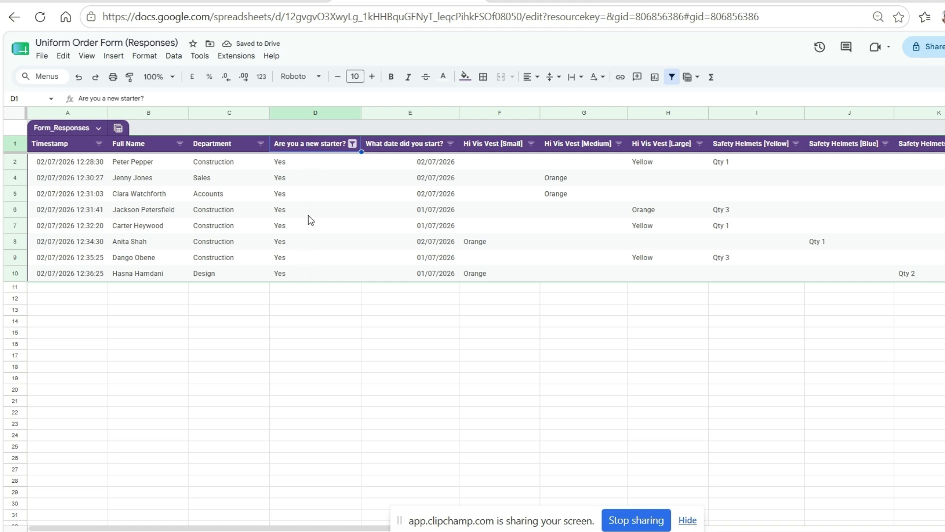
- Change the "Are you a new starter?" column filter to show only the No responses
left_click(353, 144)
left_click(239, 361)
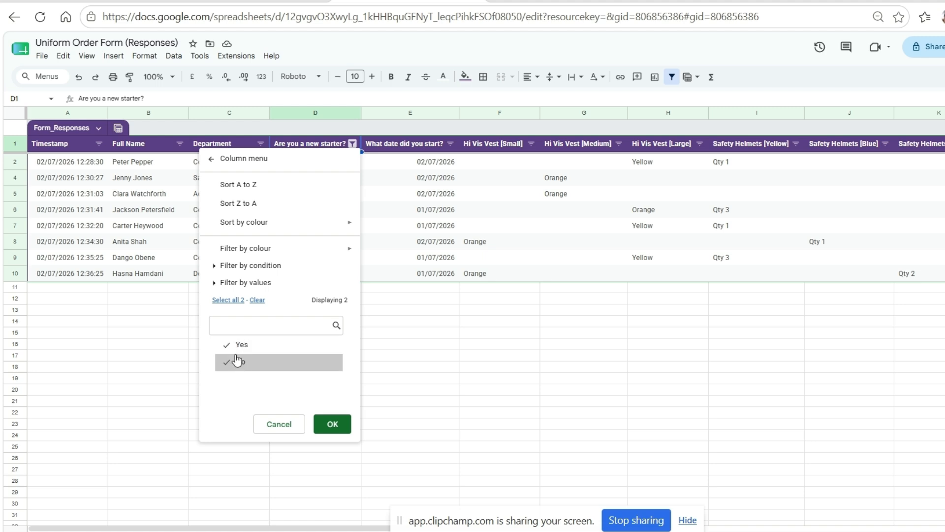
left_click(239, 345)
left_click(333, 424)
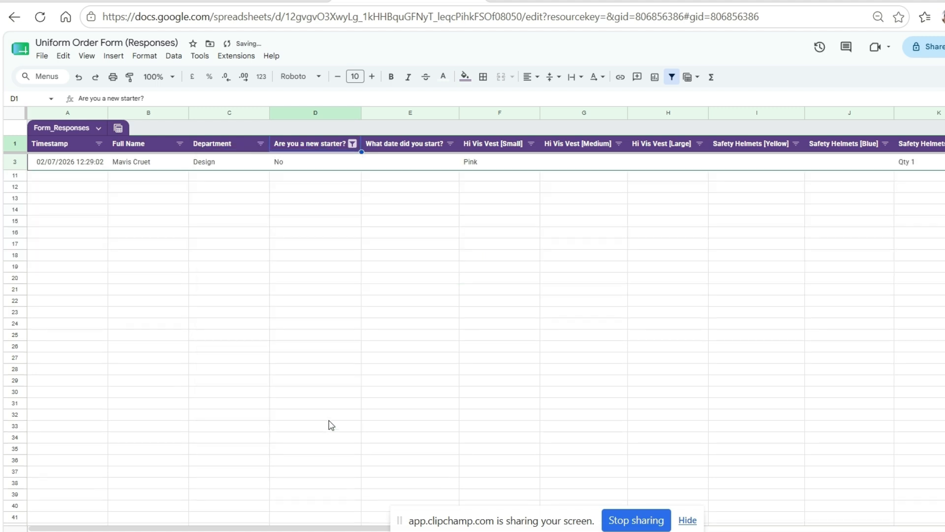
- Select all values in the "Are you a new starter?" column filter to show every response
left_click(352, 143)
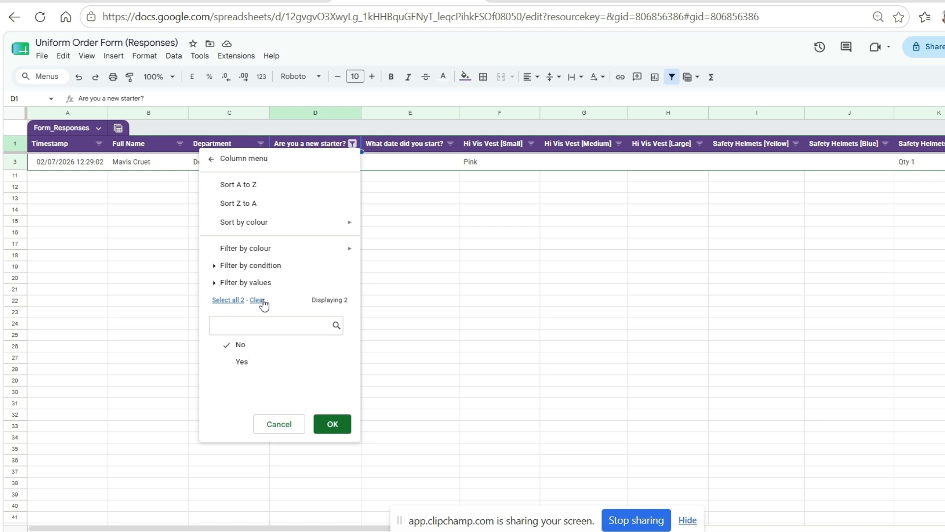
left_click(228, 302)
left_click(332, 423)
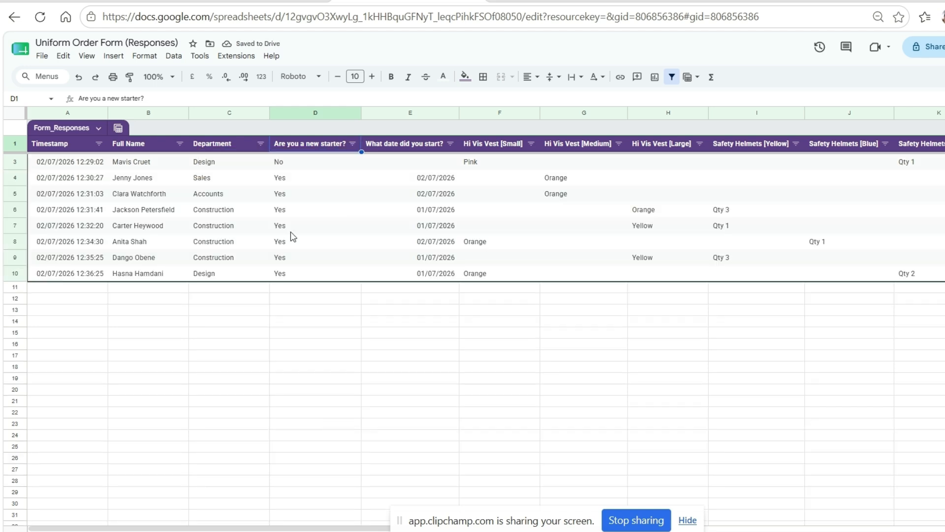
- Download the responses spreadsheet as a Microsoft Excel (.xlsx) file
left_click(288, 209)
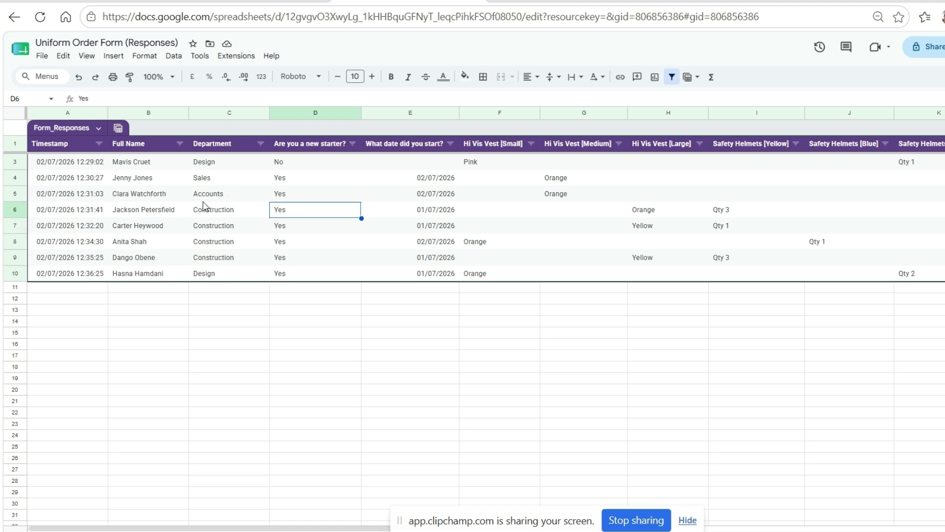
left_click(49, 58)
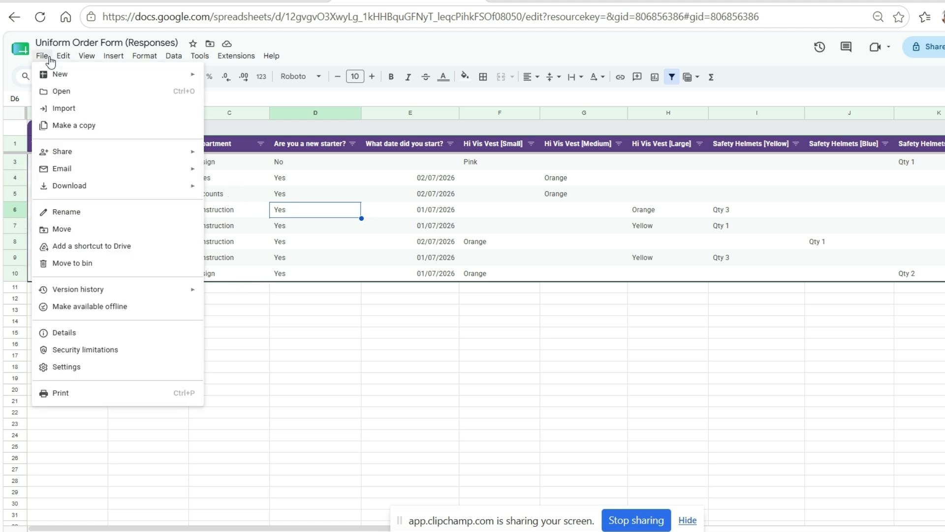
mouse_move(81, 194)
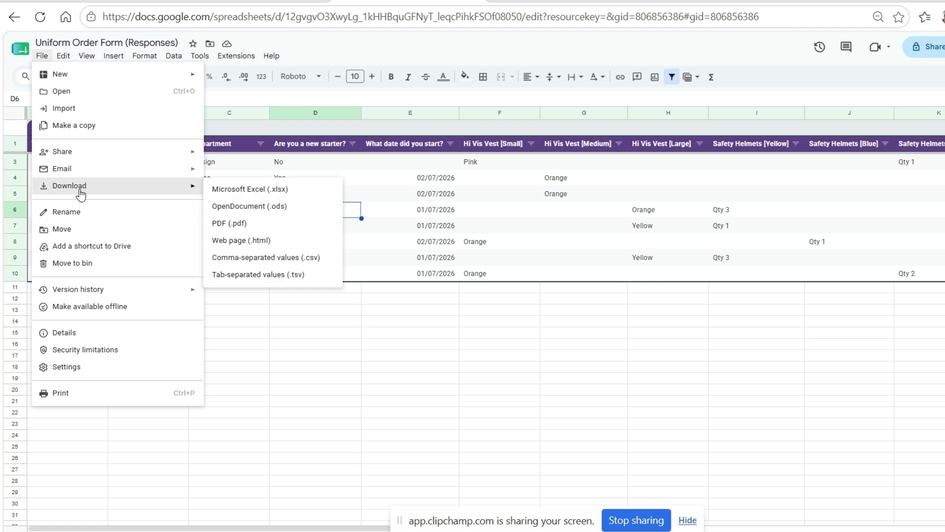
left_click(253, 192)
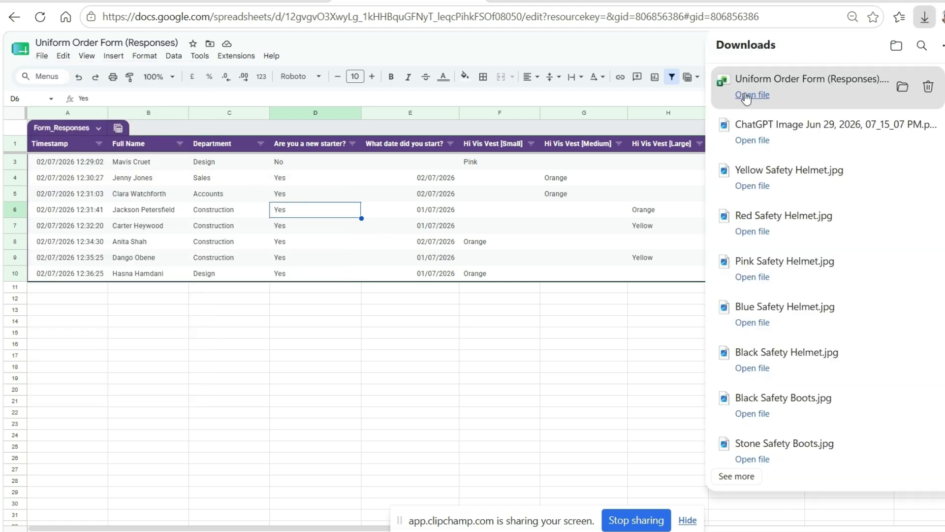
- Open the downloaded Uniform Order Form (Responses) workbook in Excel, dismiss the desktop-opening preference notice, and enable editing
left_click(749, 95)
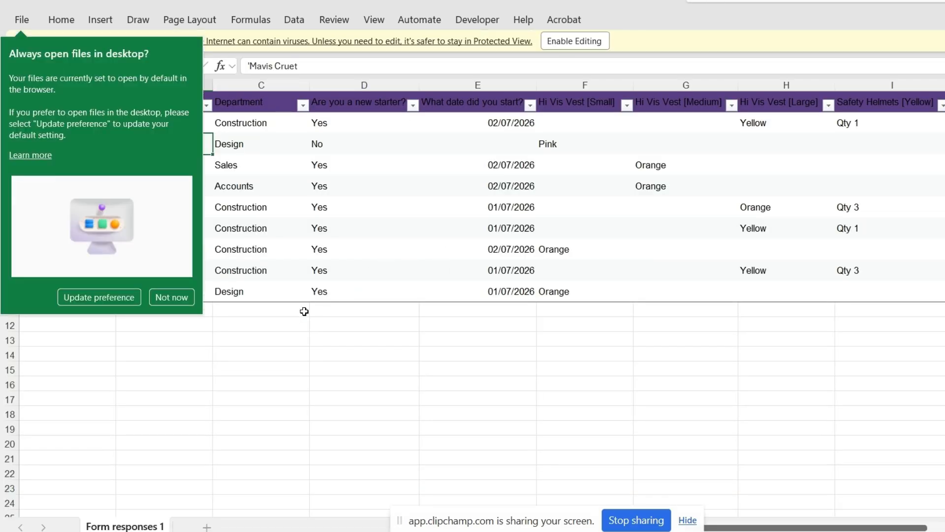
left_click(167, 297)
left_click(585, 42)
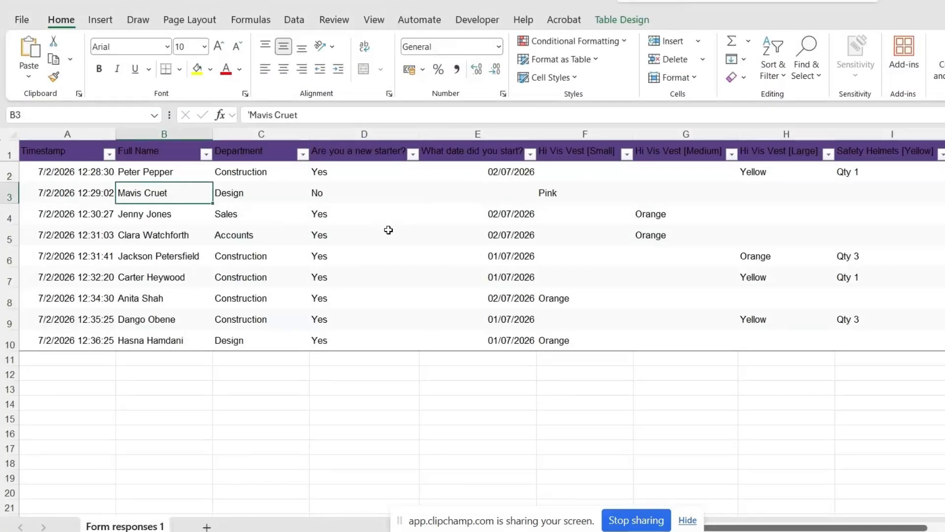
left_click(388, 228)
left_click(515, 236)
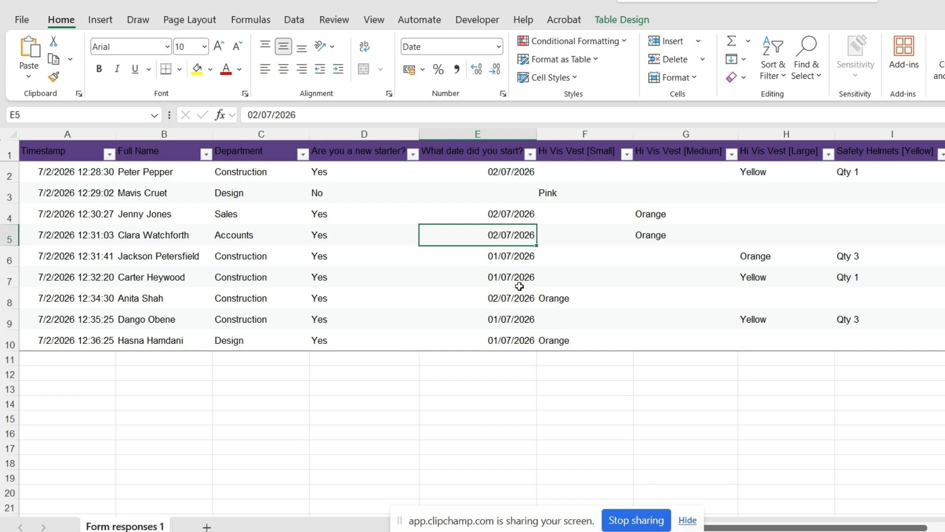
- Change the font colour of the entire header row 1 to white
left_click(15, 146)
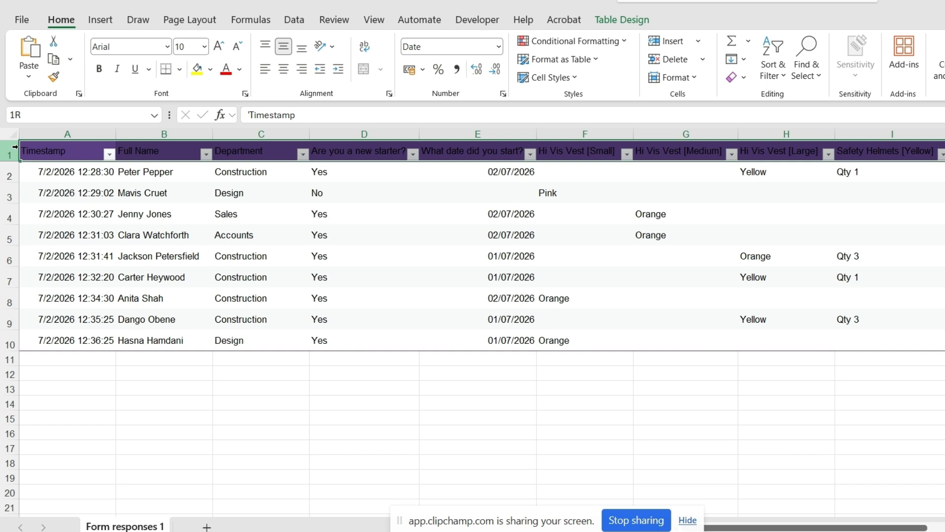
left_click(240, 70)
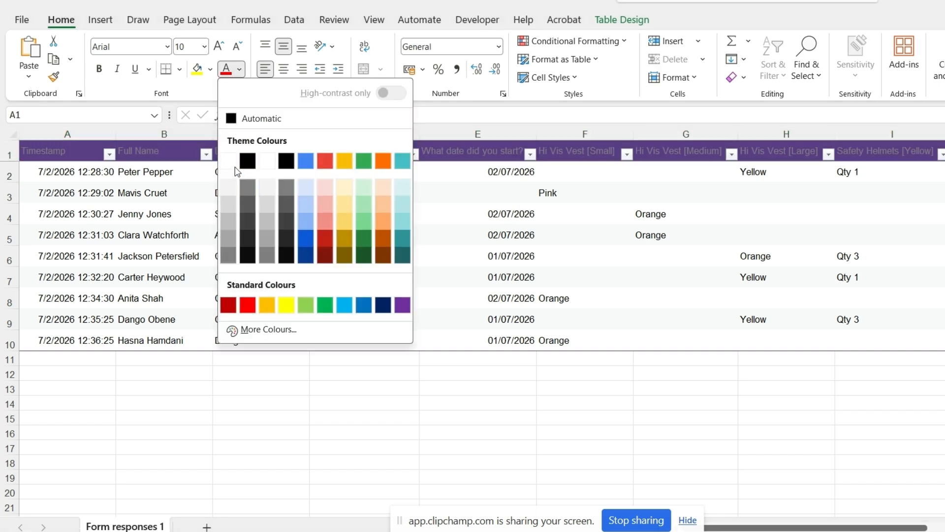
left_click(249, 221)
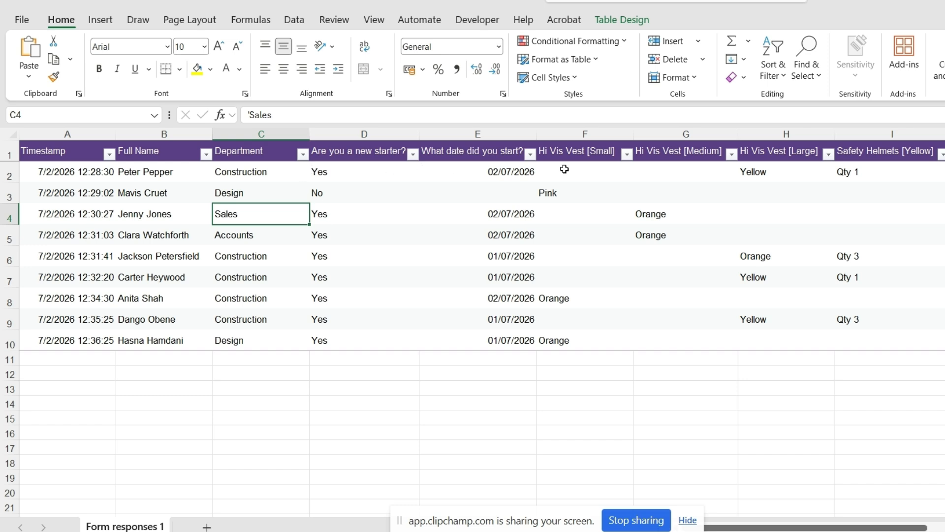
- Examine the sorting and Text Filters options for the "Are you a new starter?" column, and close them without applying a filter
left_click(413, 155)
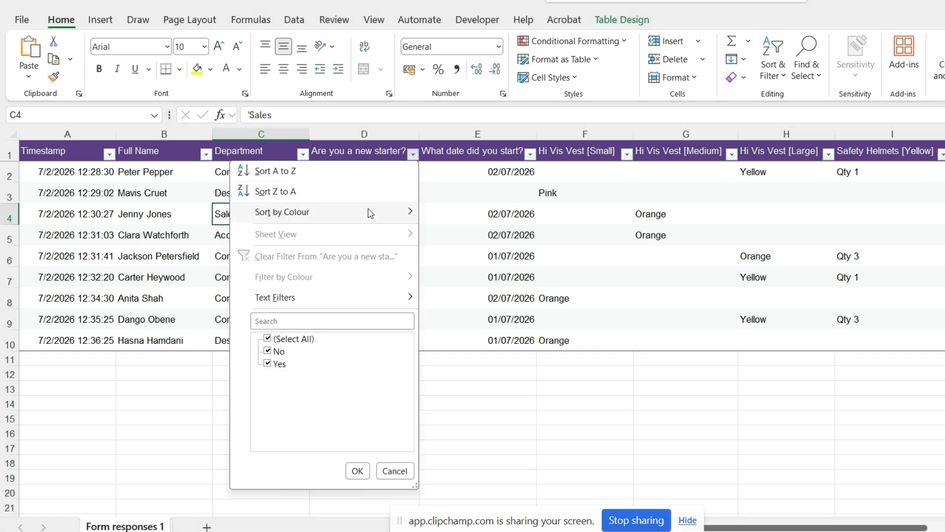
mouse_move(327, 301)
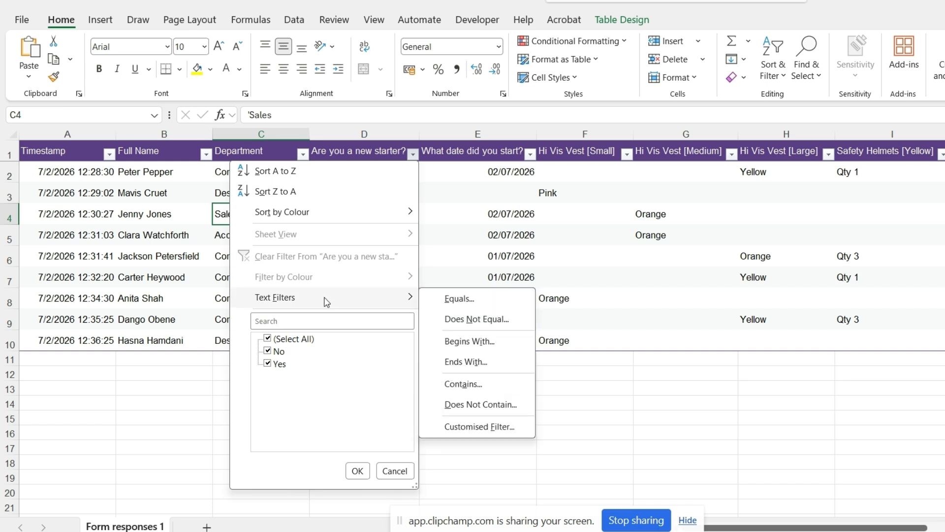
left_click(498, 208)
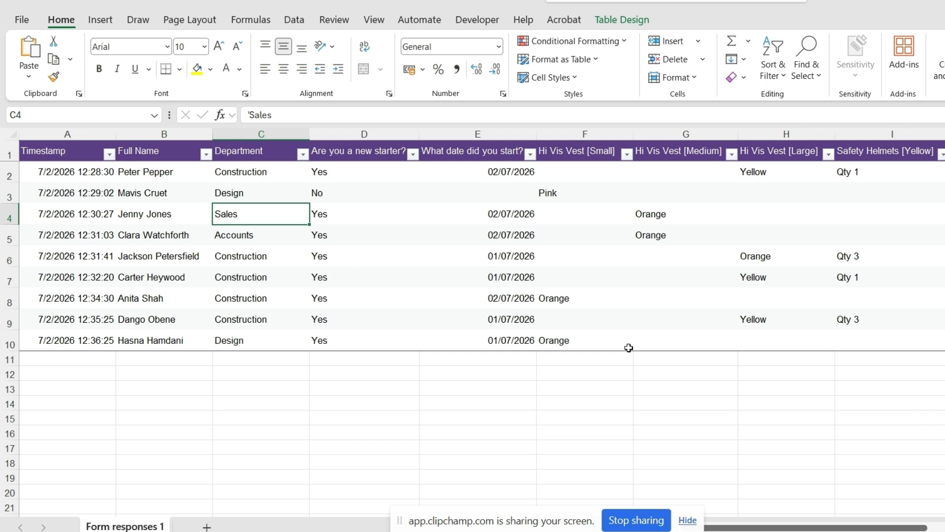